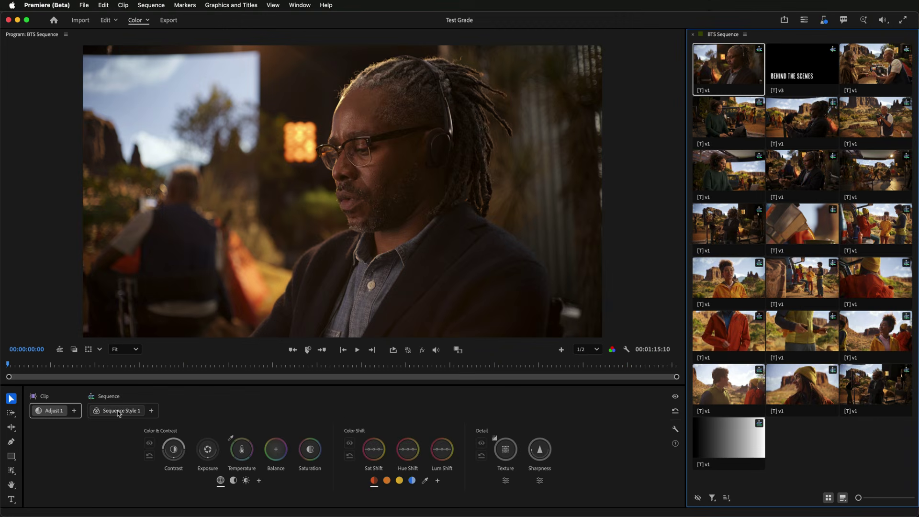
- Apply the Cinematic Lo Con style preset to the whole sequence and reduce the compression in its Contrast Kit module
click(119, 412)
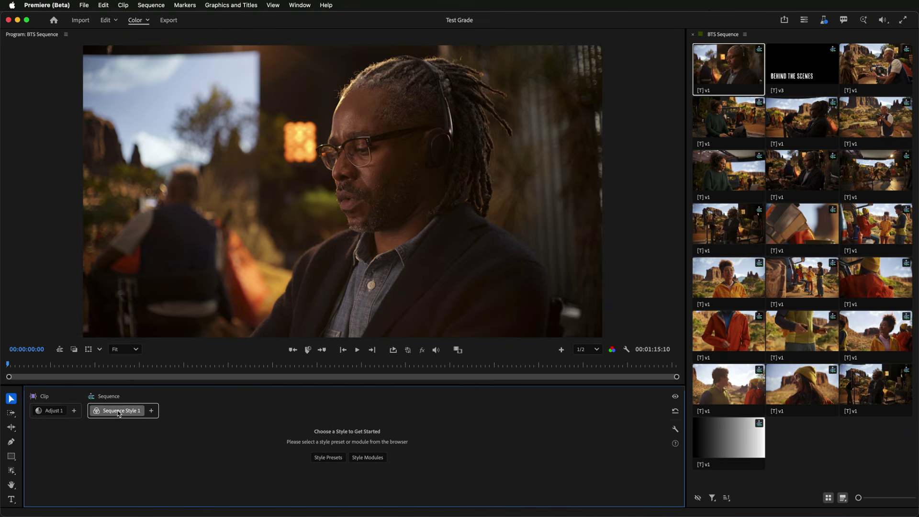
click(328, 457)
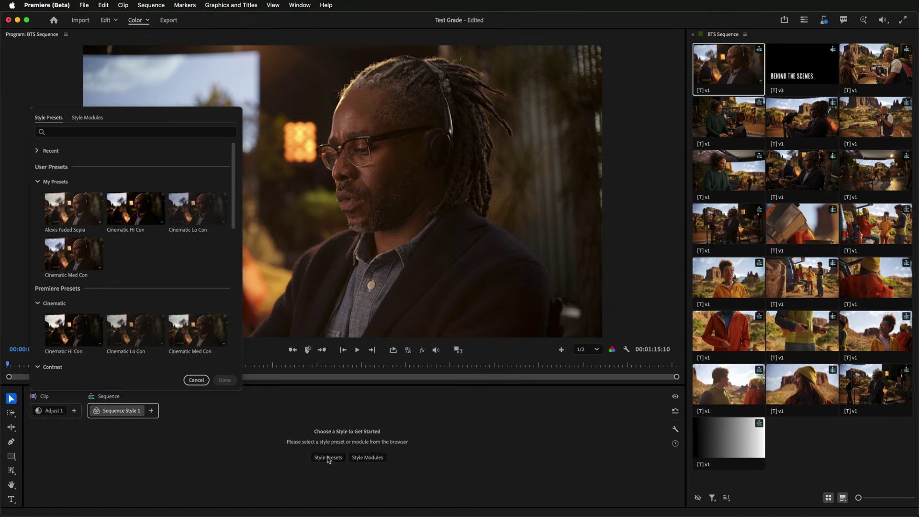
click(207, 211)
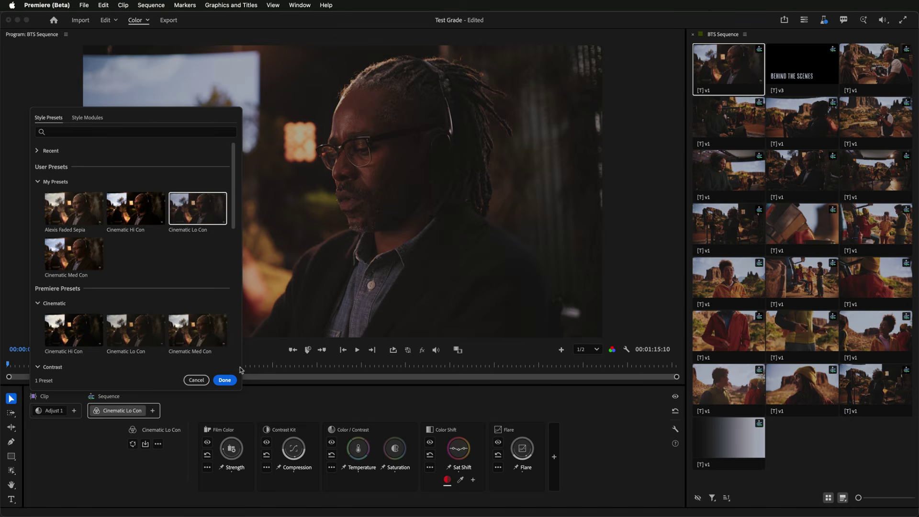
click(225, 380)
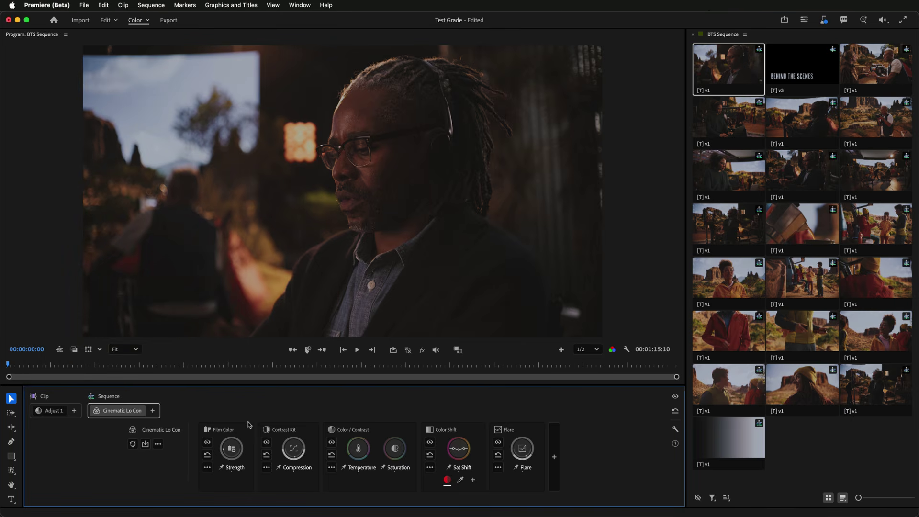
click(295, 448)
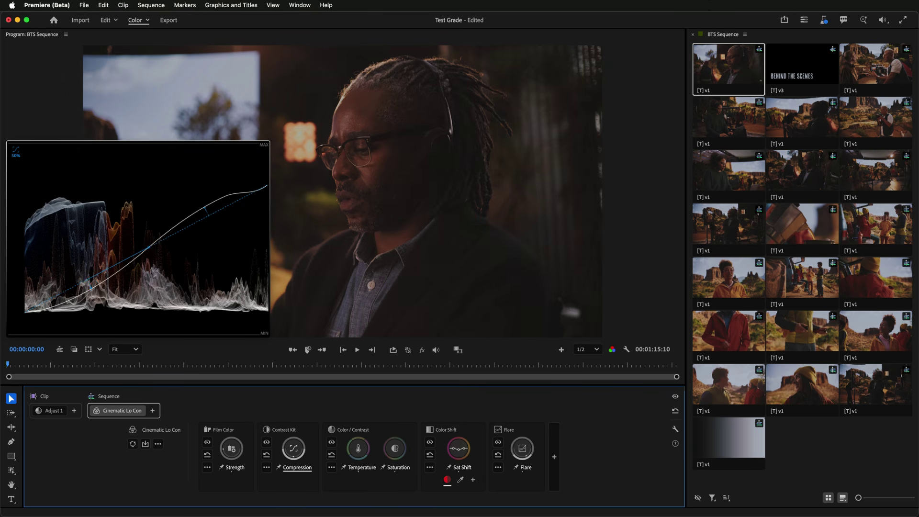
drag(293, 449, 281, 449)
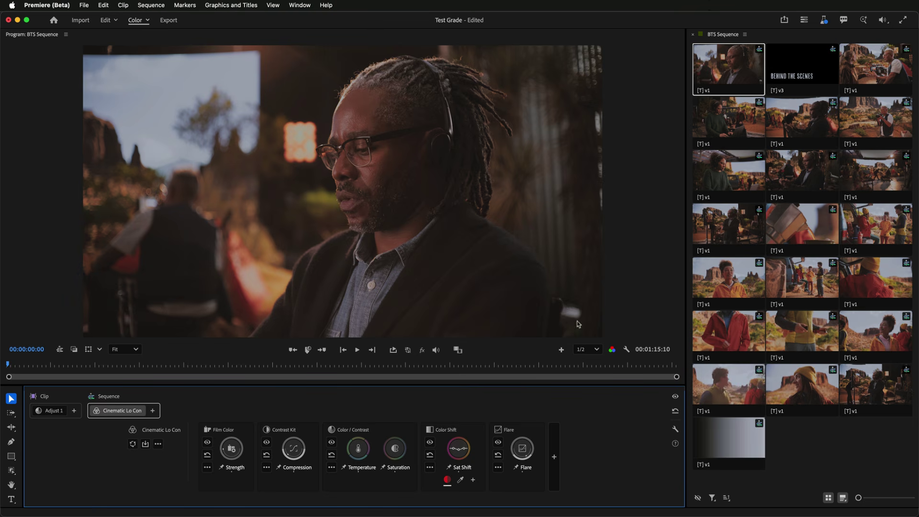
- Compare the image with the sequence-level style bypassed and enabled
click(675, 396)
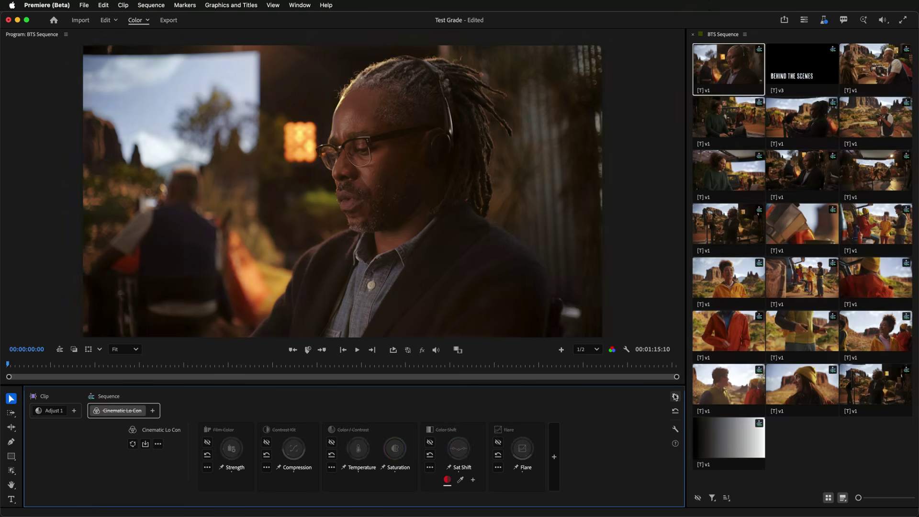
click(675, 397)
click(675, 396)
click(675, 397)
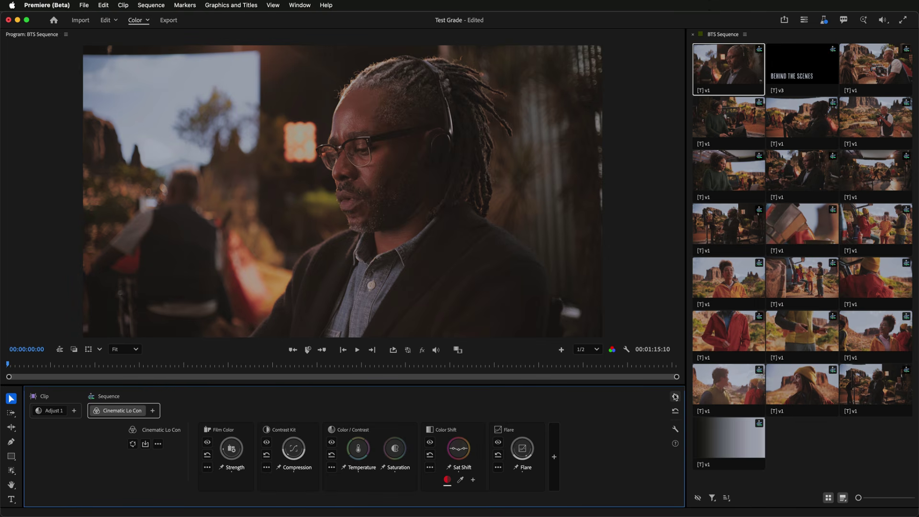
- Add a shared adjustment to the first ten clips of the sequence and cool its color temperature
shift+click(736, 235)
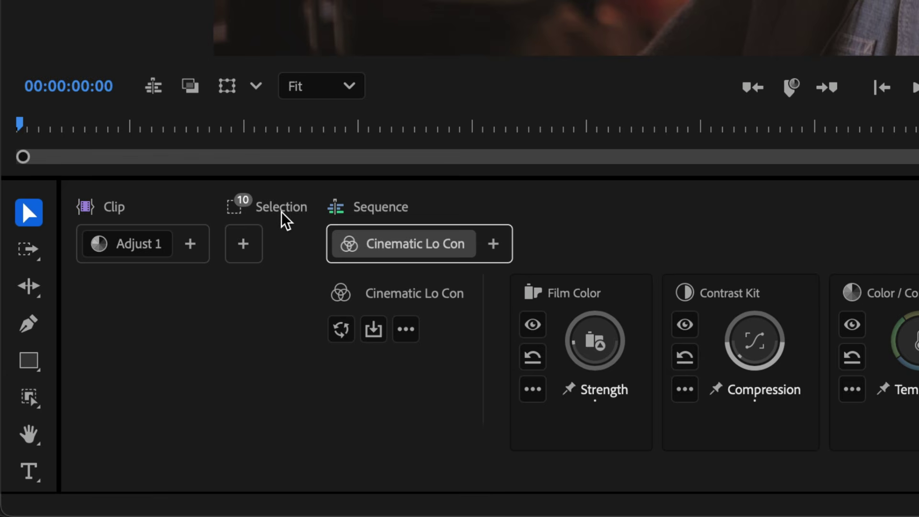
click(245, 245)
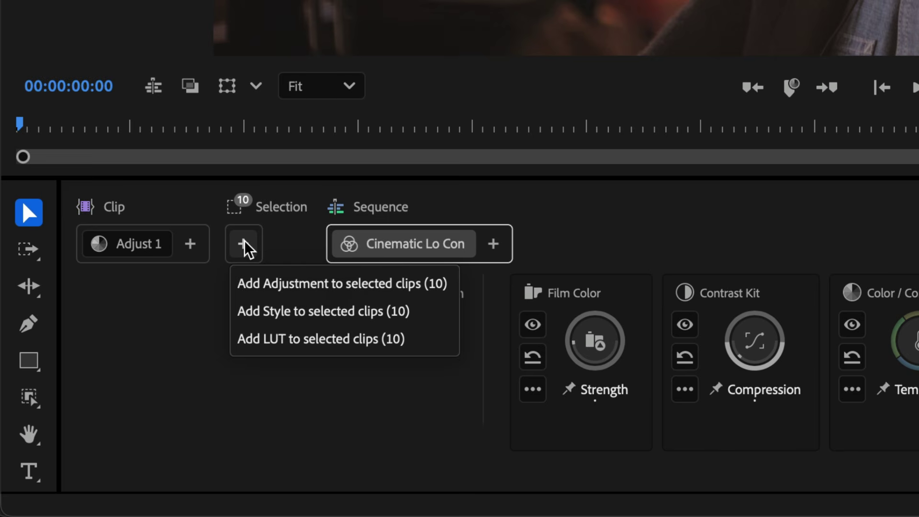
click(263, 287)
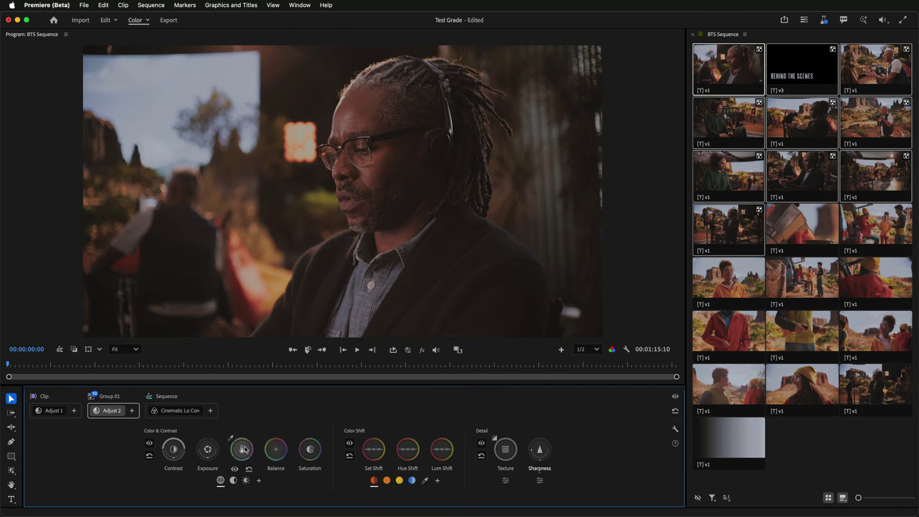
click(622, 343)
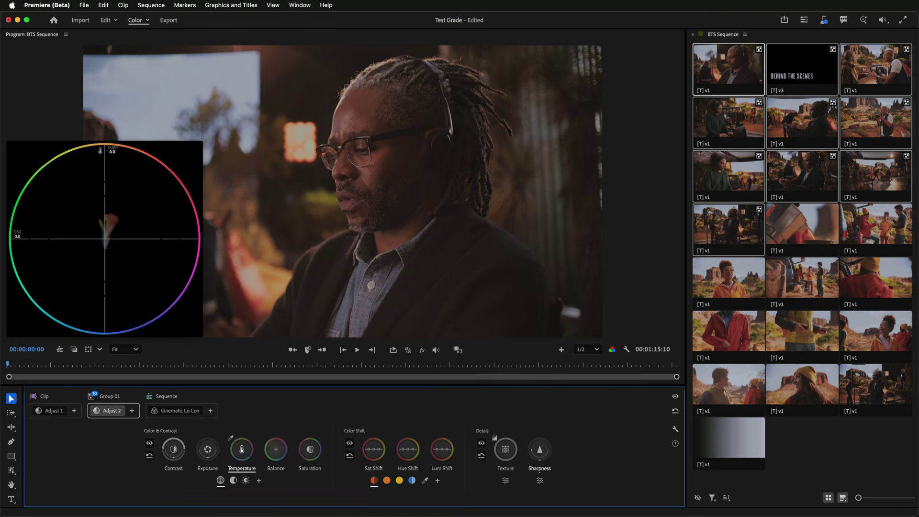
drag(242, 450, 242, 507)
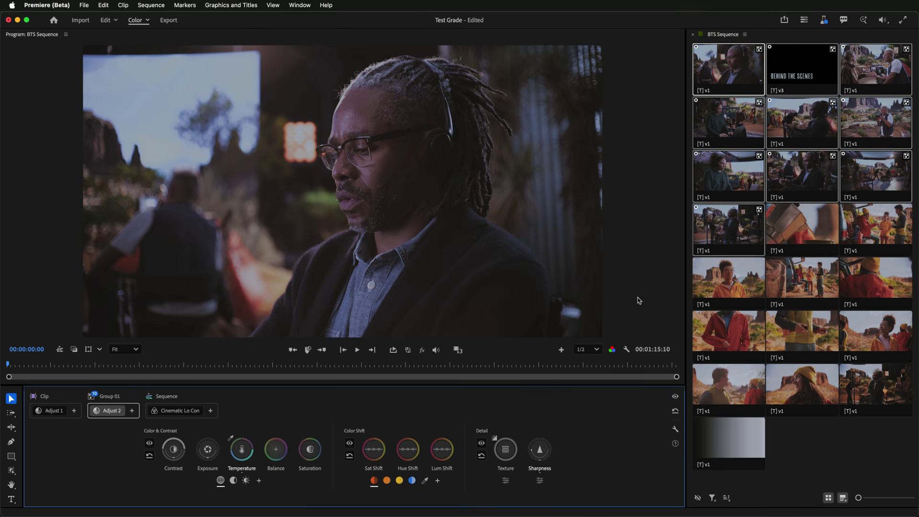
- Compare an ungrouped outdoor shot with Group 01 shots, and check Group 01's Adjust 2 bypassed and enabled
click(732, 286)
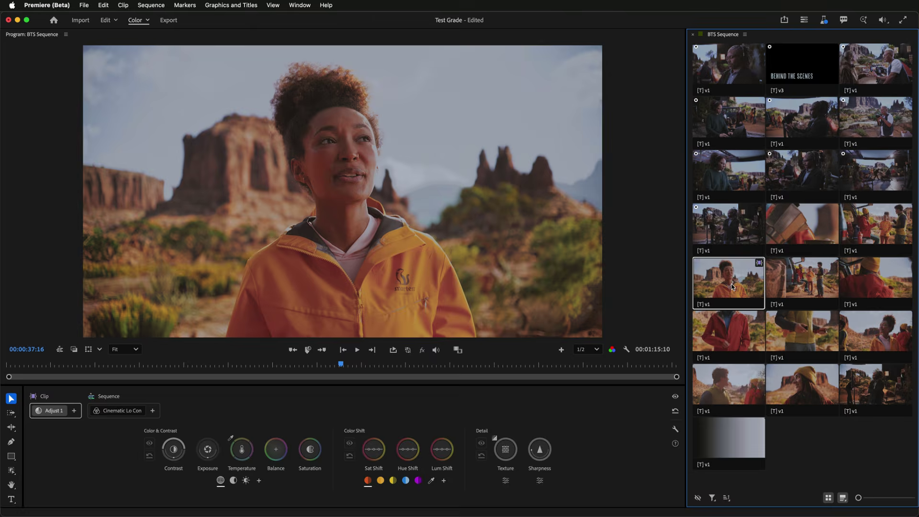
click(738, 235)
click(737, 120)
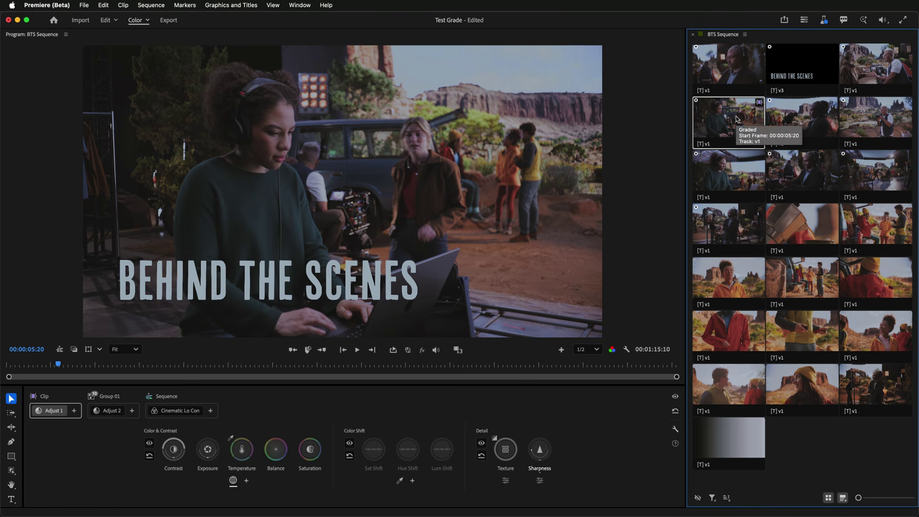
click(109, 411)
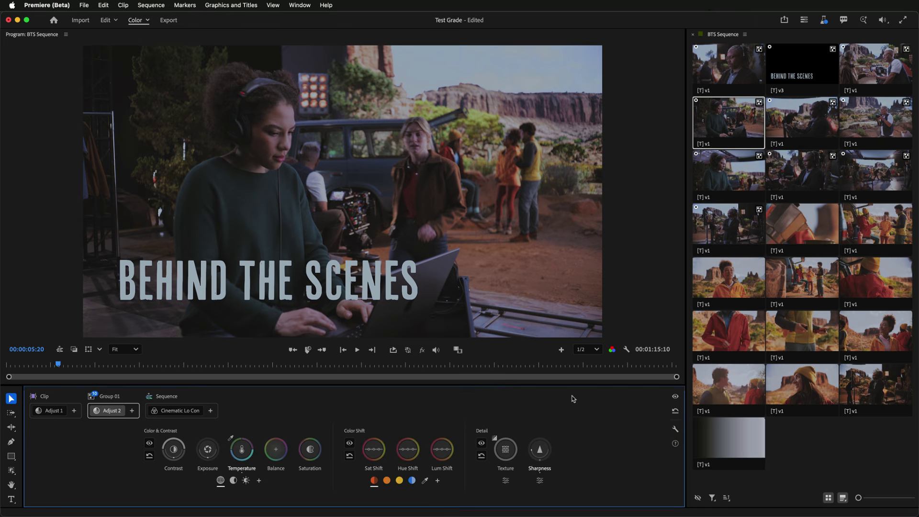
click(675, 396)
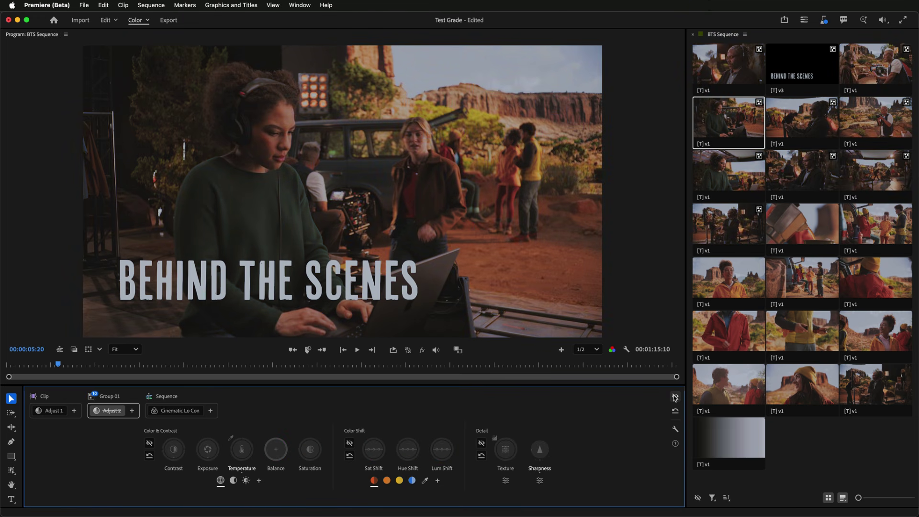
click(675, 397)
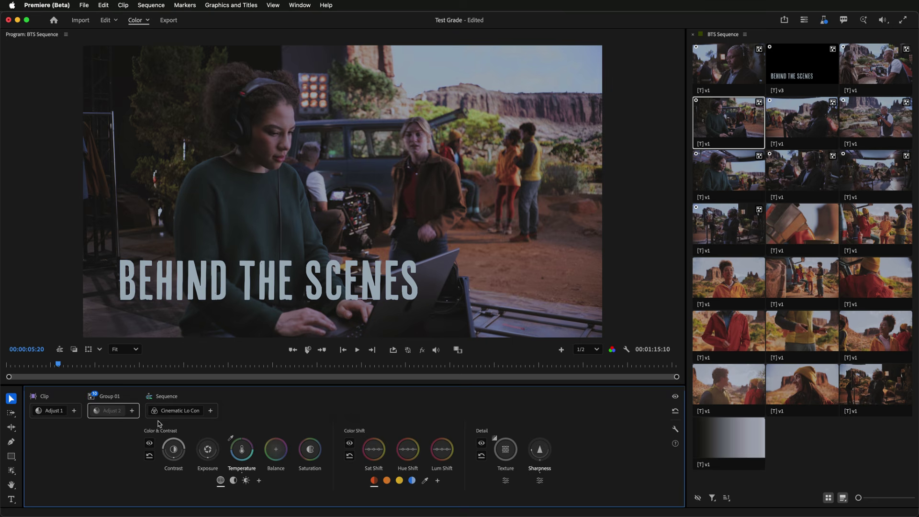
- Apply Group 01's Adjust 2 operation to the studio shot at 00:01:06:04 and open that operation's options with the shot selected
click(888, 391)
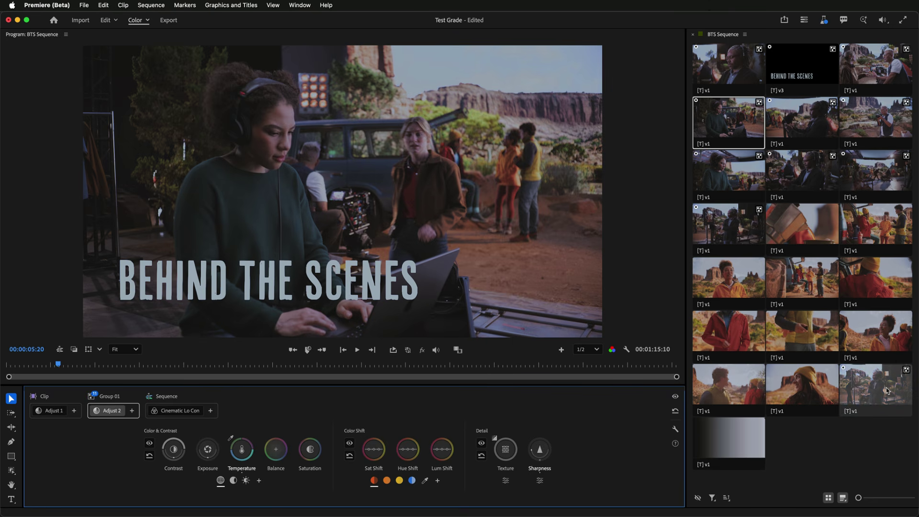
click(883, 391)
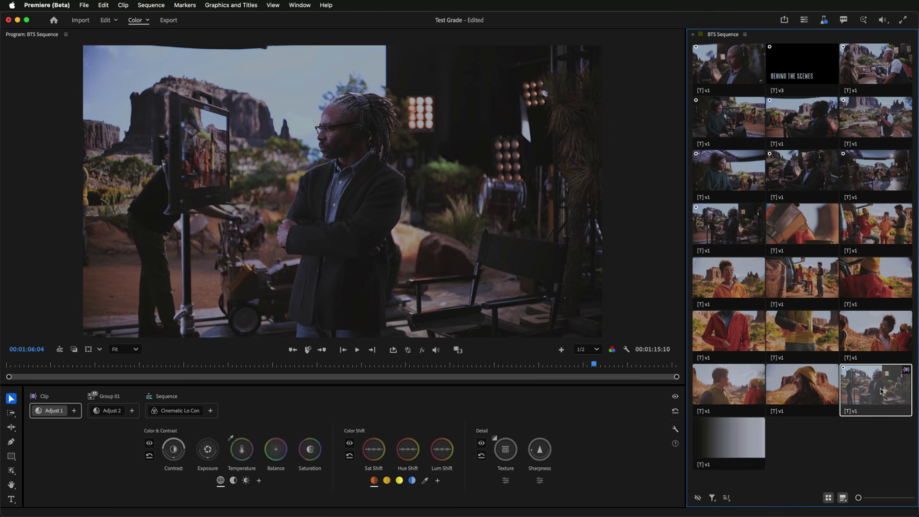
right_click(114, 413)
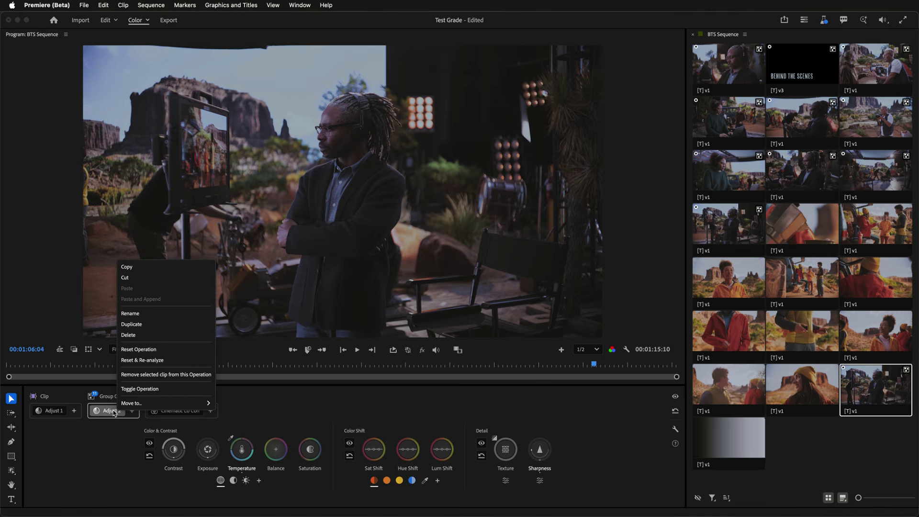
click(157, 375)
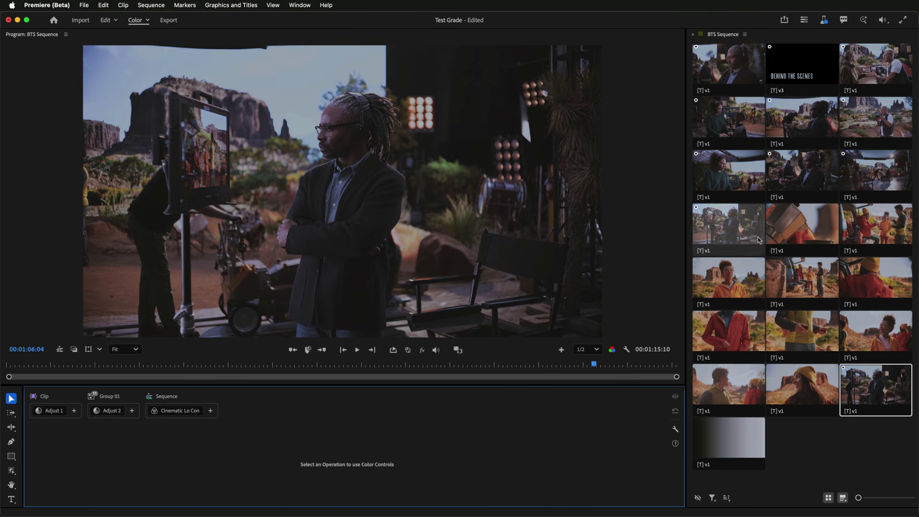
- Add a shared adjustment to the ten ungrouped outdoor clips between the studio shots and increase its contrast
click(785, 230)
shift+click(803, 383)
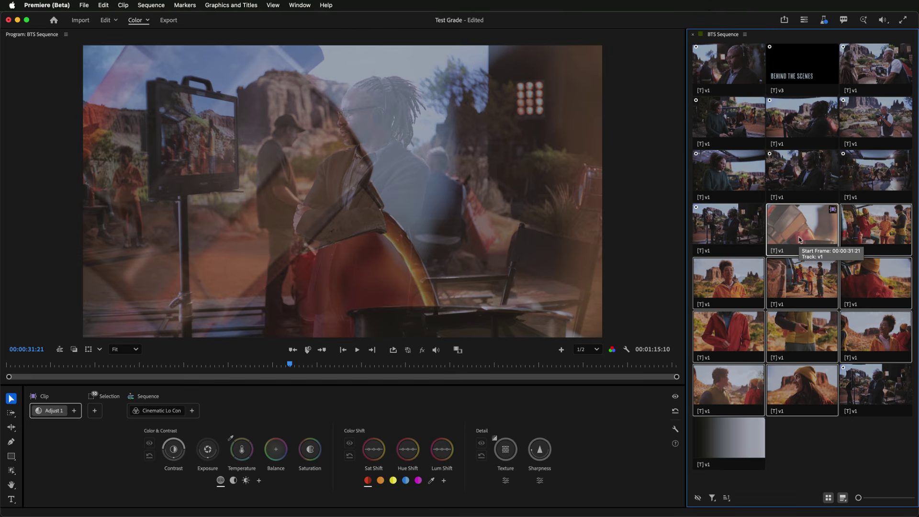
click(745, 272)
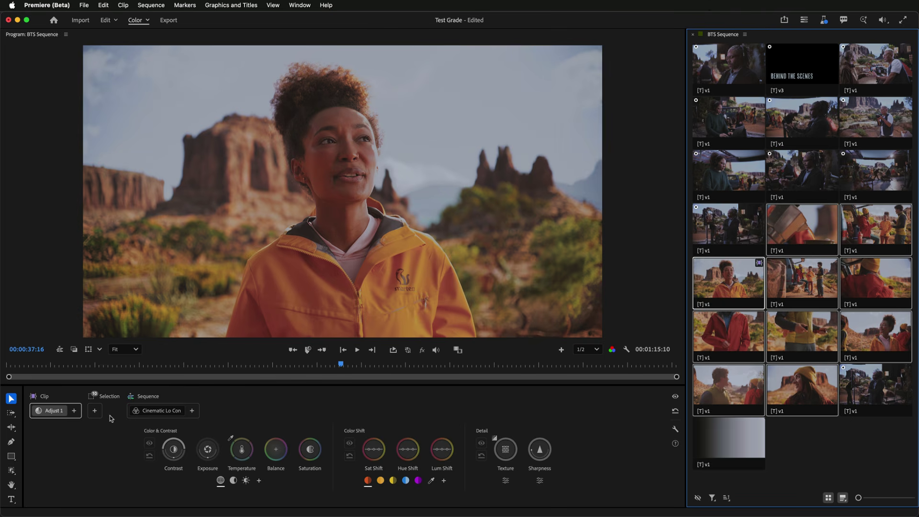
click(95, 412)
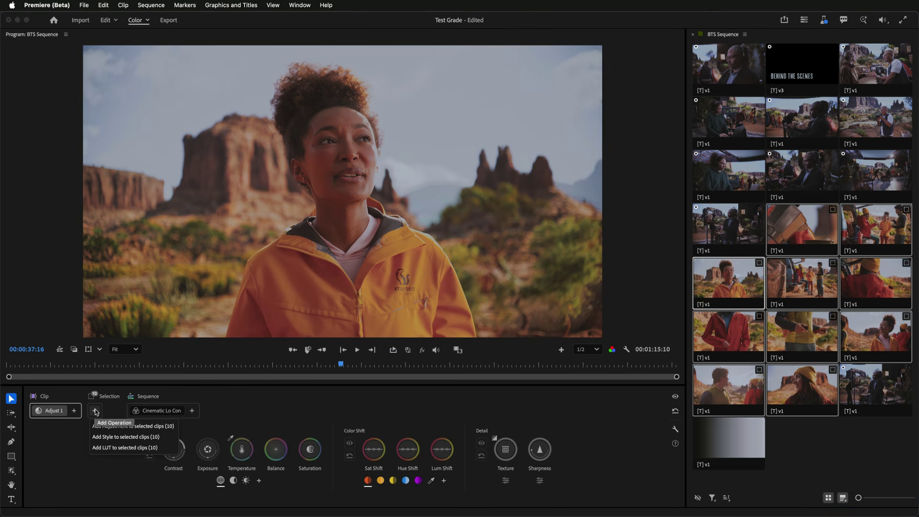
click(122, 426)
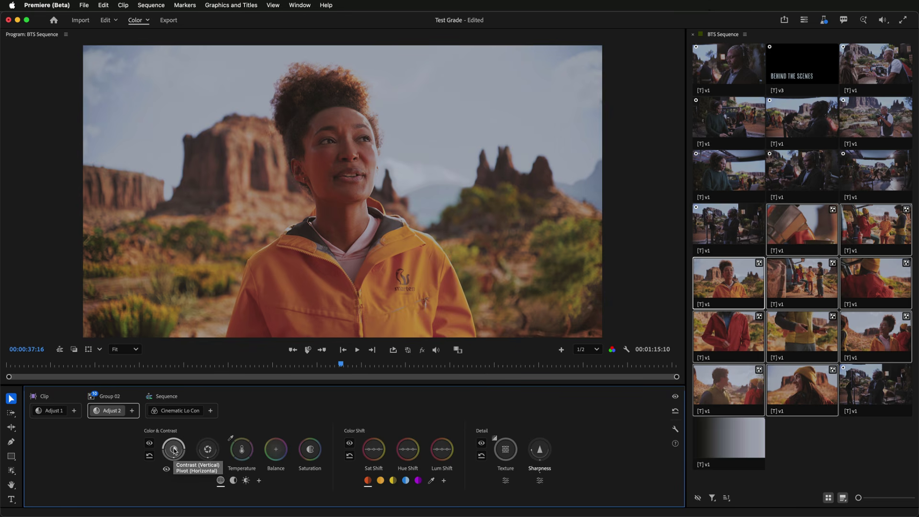
drag(174, 450, 174, 450)
- Add a highlights zone to Group 02's adjustment and lower the exposure of that zone
click(259, 480)
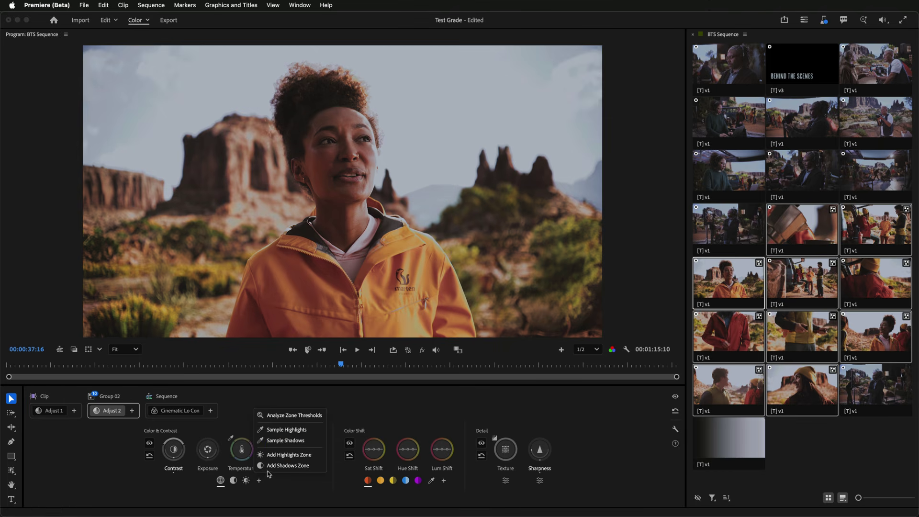
click(277, 456)
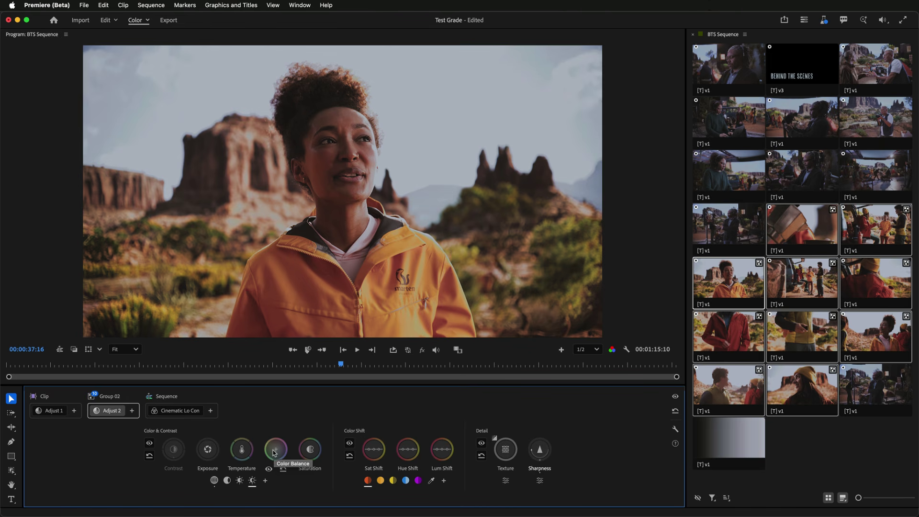
drag(208, 449, 207, 449)
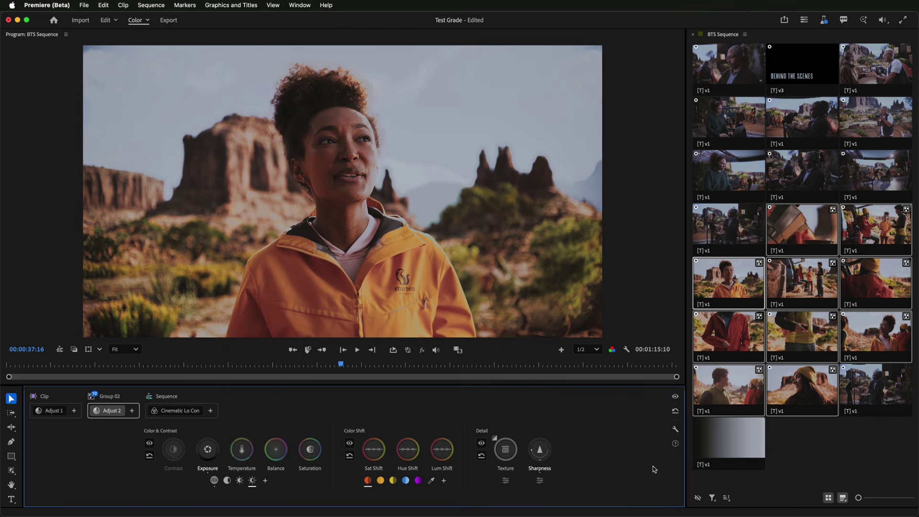
- Review individual shots from the outdoor and studio groups to compare their grades
click(721, 395)
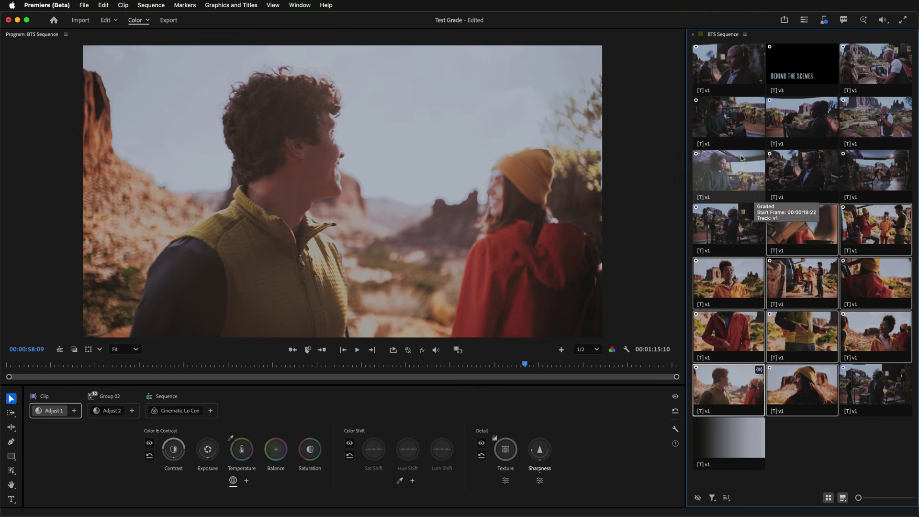
click(736, 115)
click(802, 117)
click(801, 280)
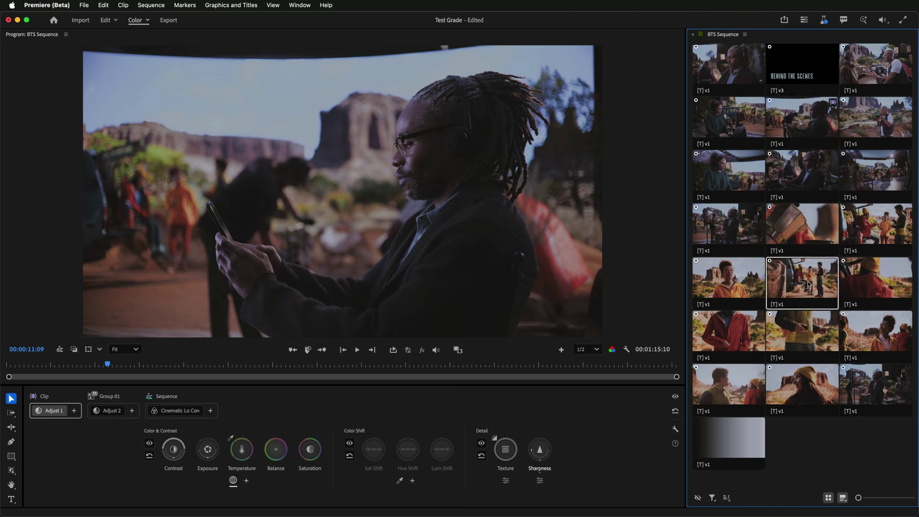
- In the clip-level Adjust 1 of the couple's shot at 00:00:58:09, lower the exposure to about -0.68 and increase the contrast
click(703, 398)
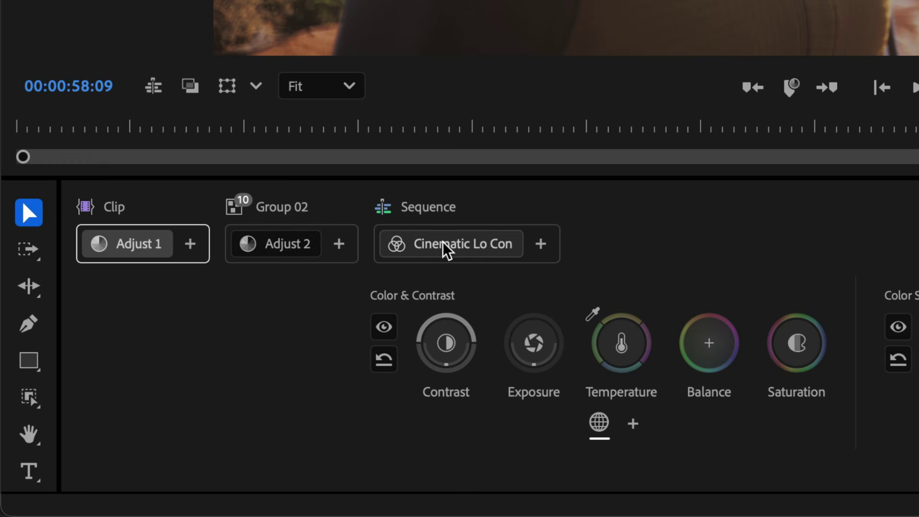
click(141, 248)
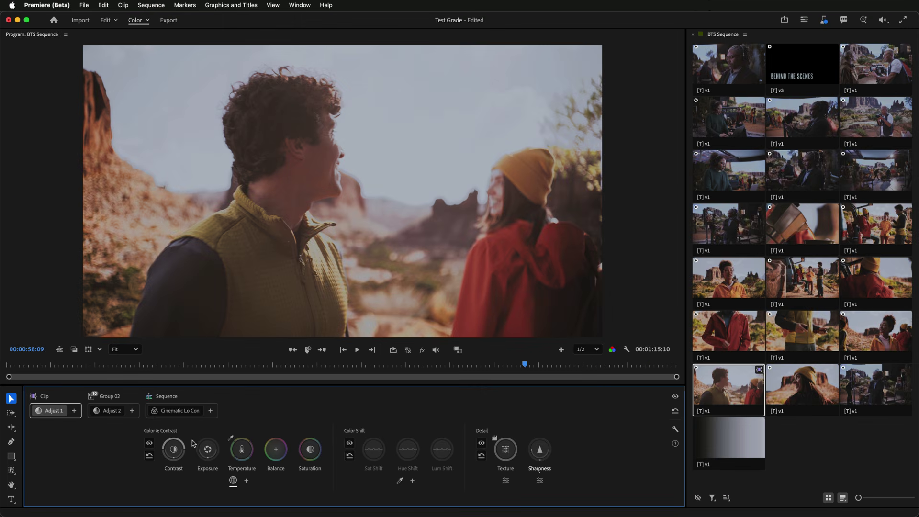
drag(208, 449, 207, 470)
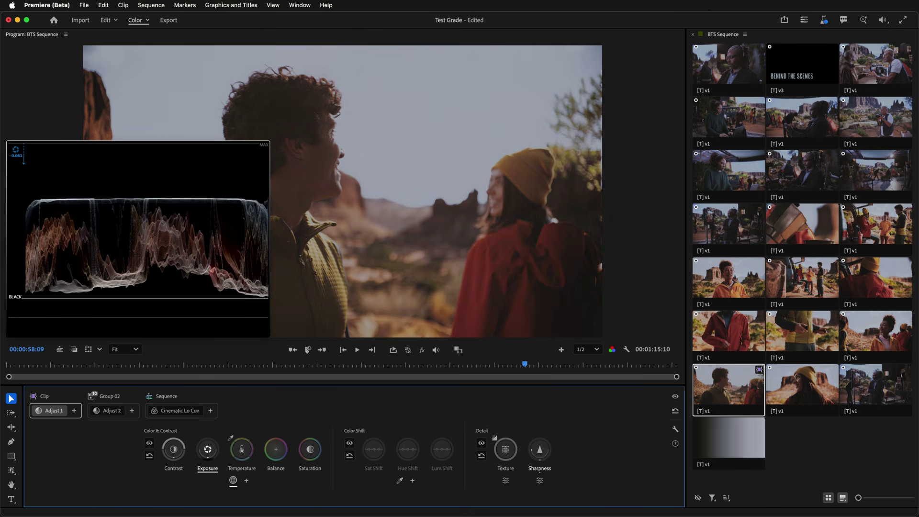
click(173, 449)
drag(178, 452, 178, 451)
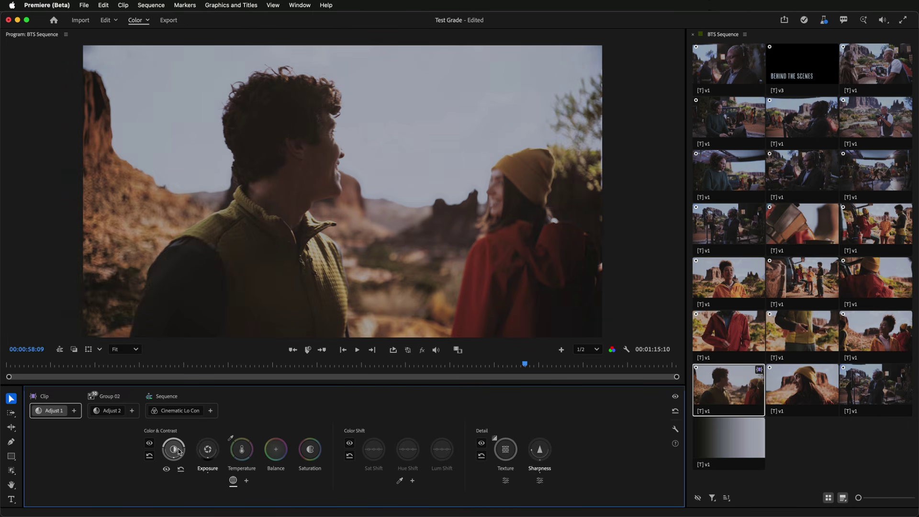
- Compare the couple's shot with the shot of the woman in the orange jacket in Comparison View and swap the two sides
shift+click(868, 336)
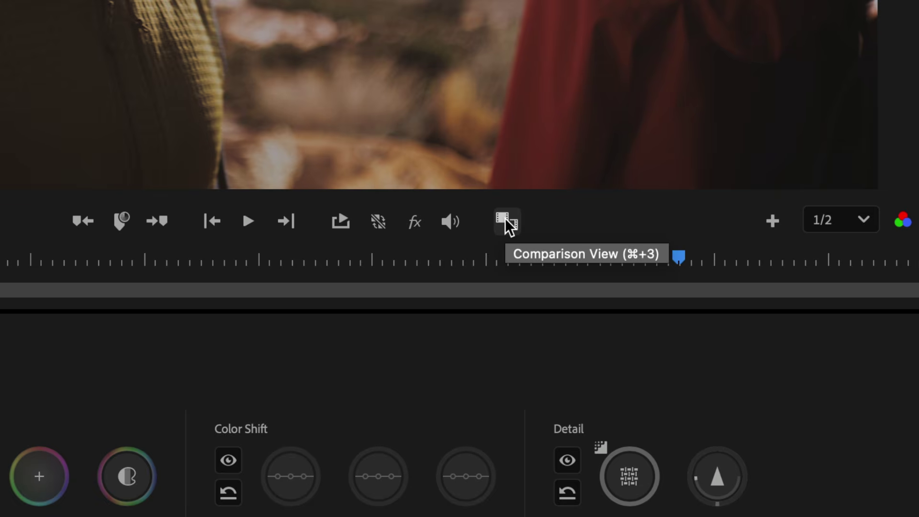
click(505, 219)
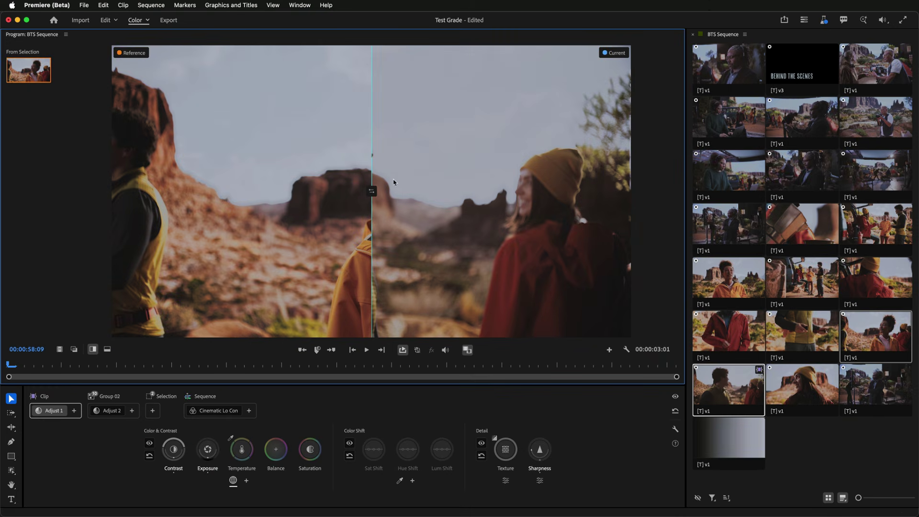
click(372, 192)
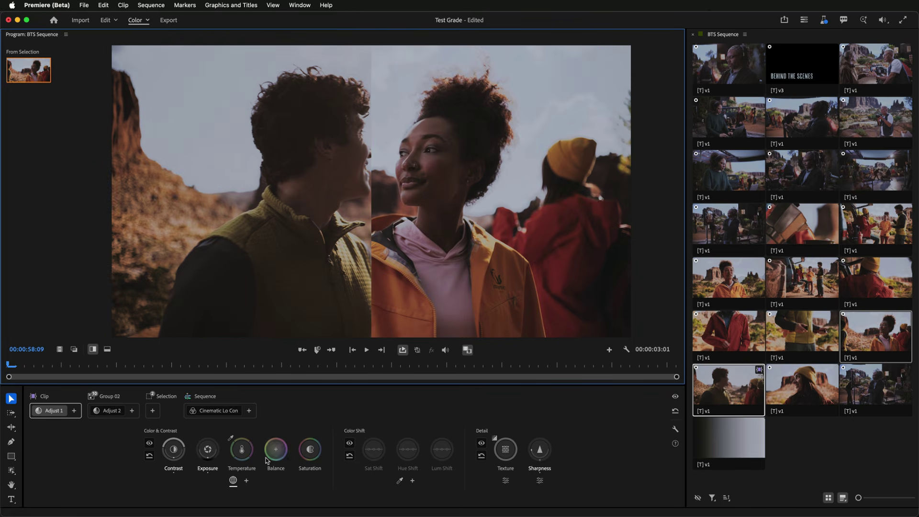
- Fine-tune the contrast and exposure of the couple's shot in its clip-level Adjust 1 against the reference and close the comparison
click(173, 450)
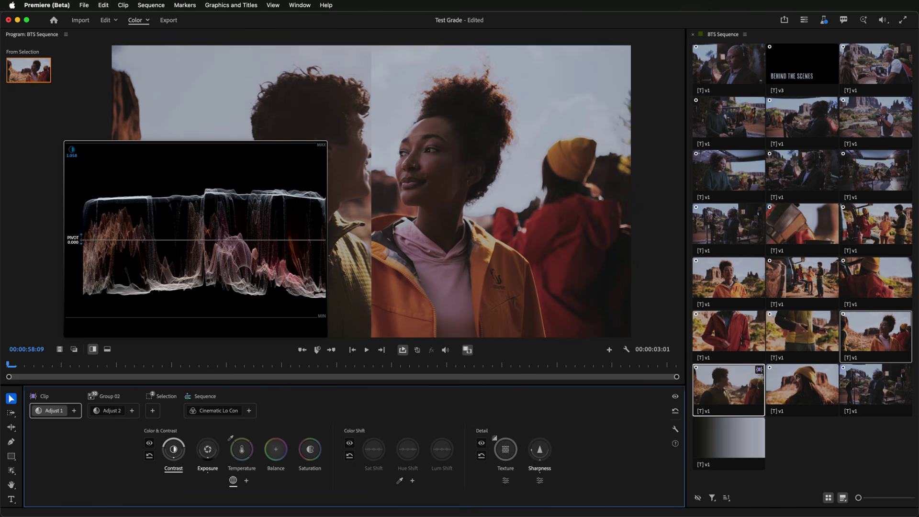
click(208, 449)
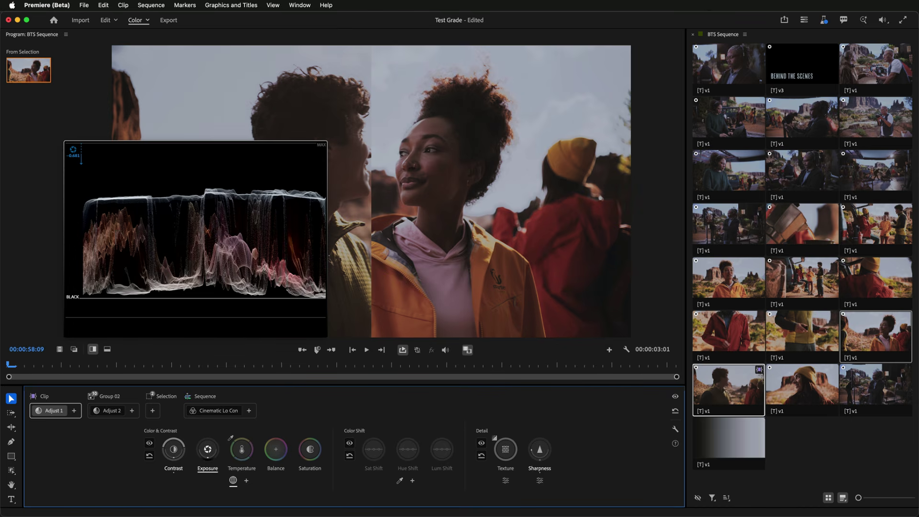
drag(208, 449, 209, 450)
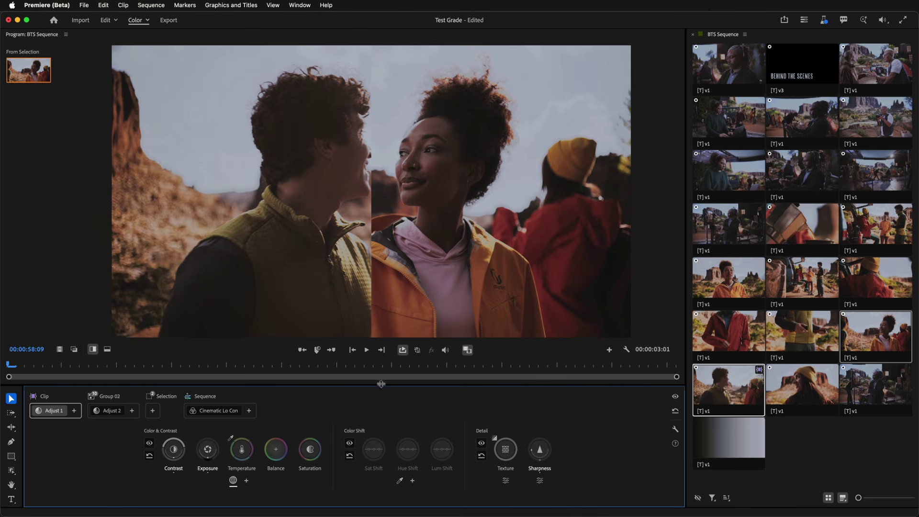
click(468, 351)
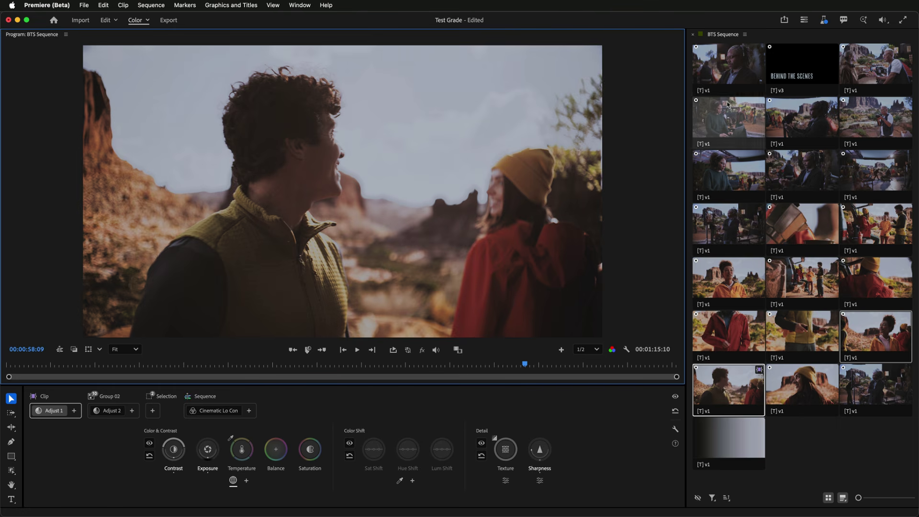
- Add a second clip-level adjustment to the sequence's first clip, the man with headphones at 00:00:00:00
click(734, 75)
click(734, 75)
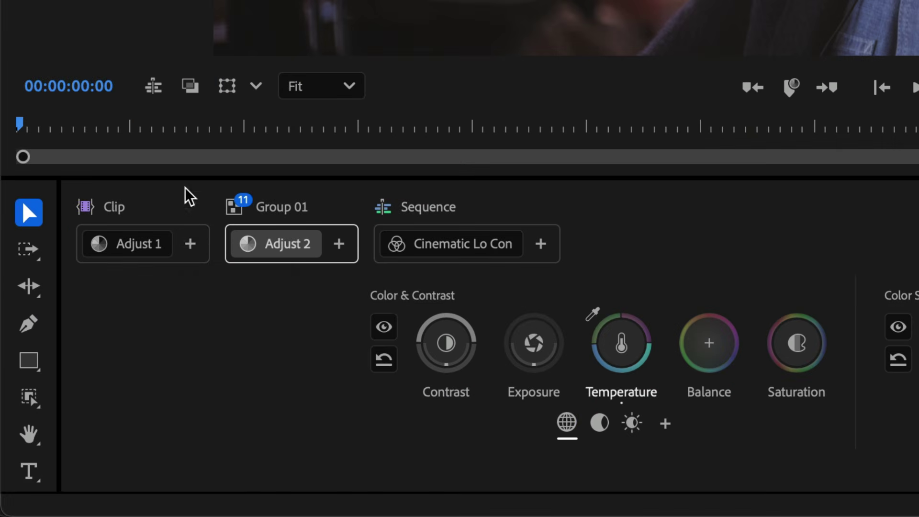
click(190, 245)
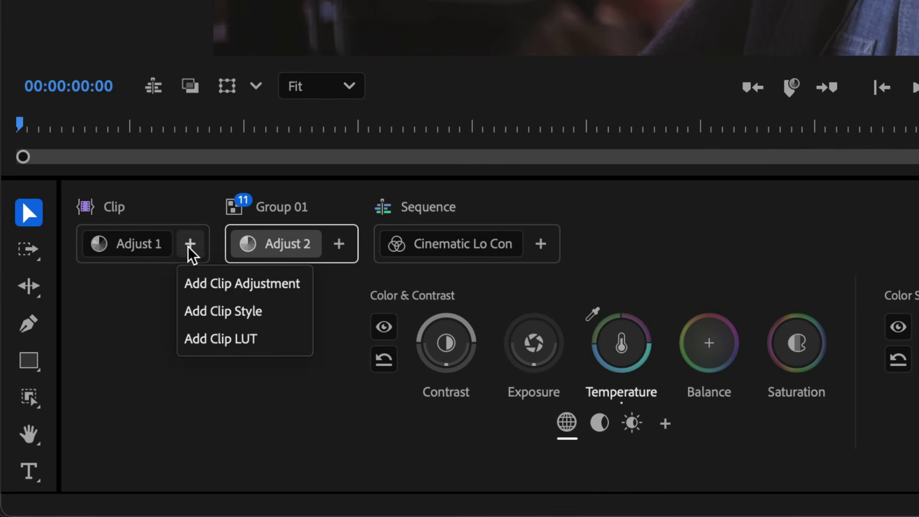
click(197, 291)
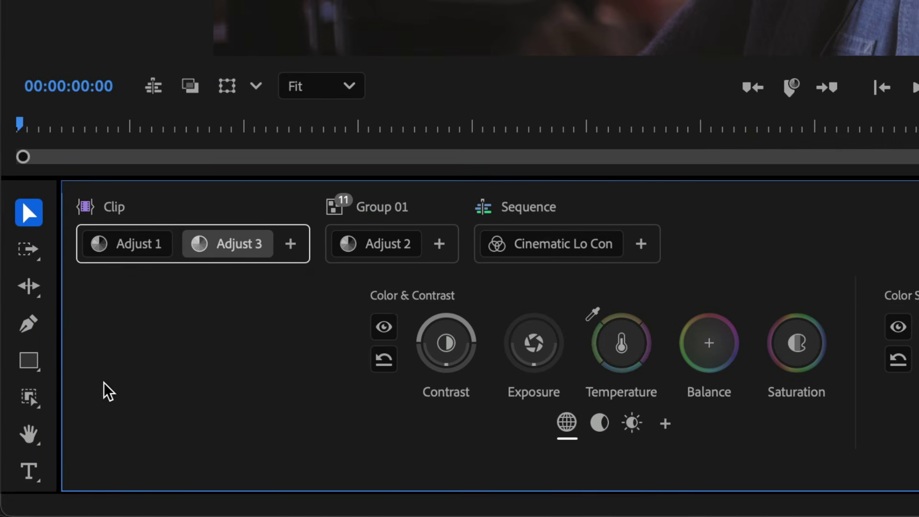
- Mask the man with headphones for Adjust 3 using the Object Mask tool and accept the mask data storage notice
click(29, 398)
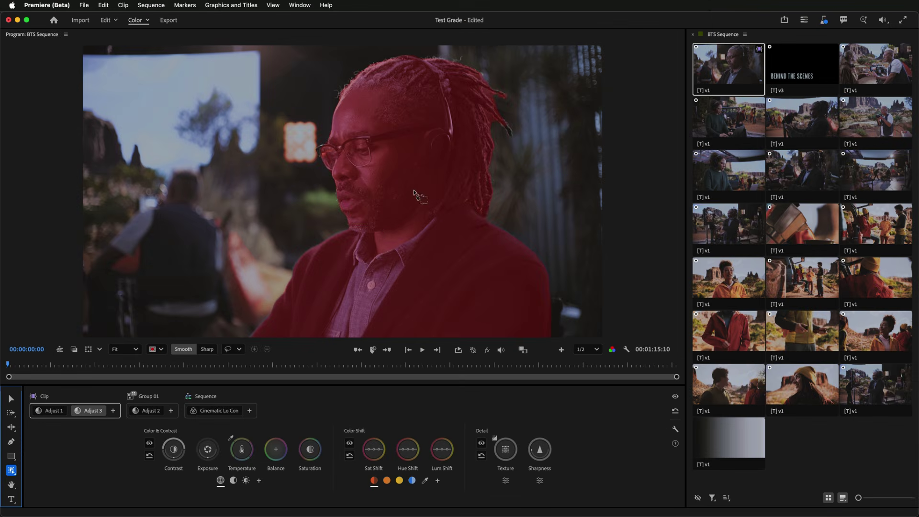
click(414, 193)
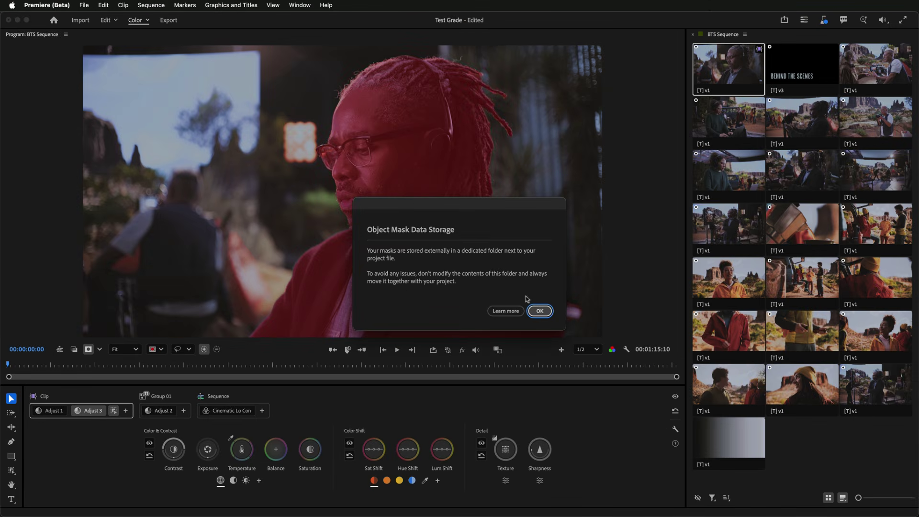
click(540, 311)
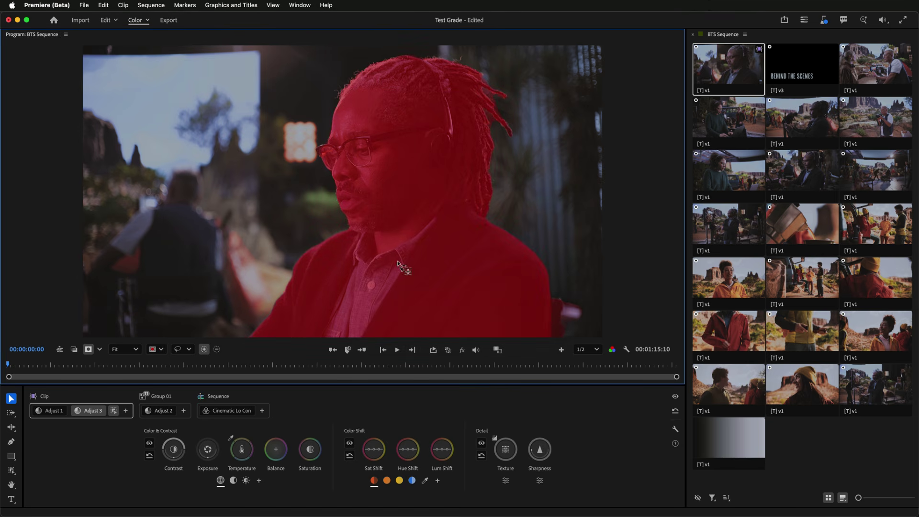
- Track Adjust 3's object mask through the first clip
right_click(392, 177)
key(Escape)
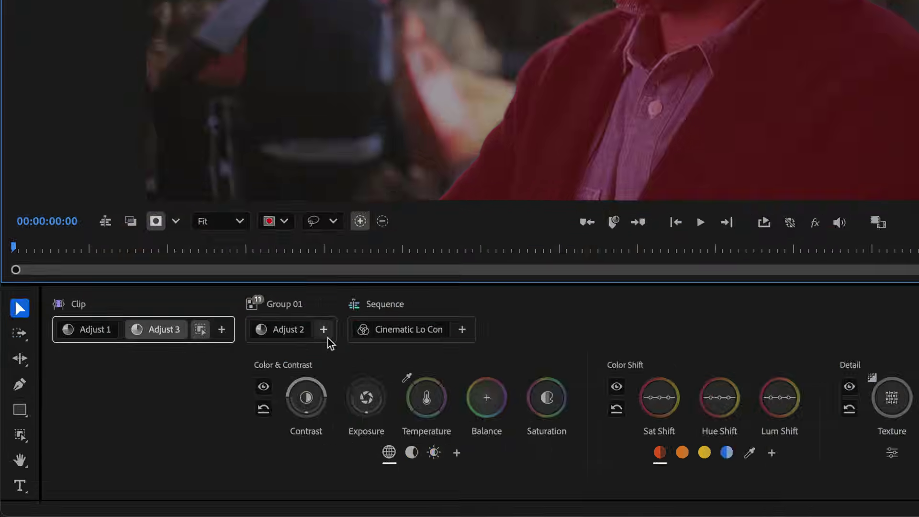
right_click(214, 320)
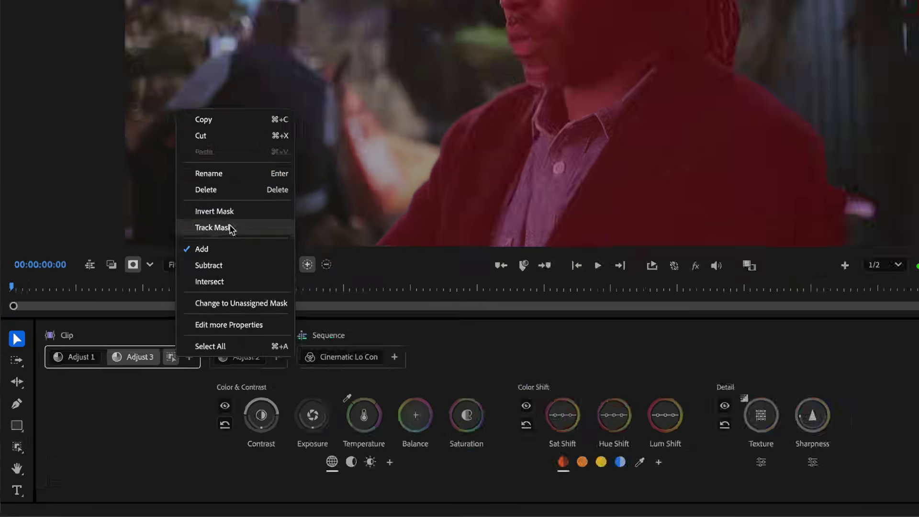
click(266, 157)
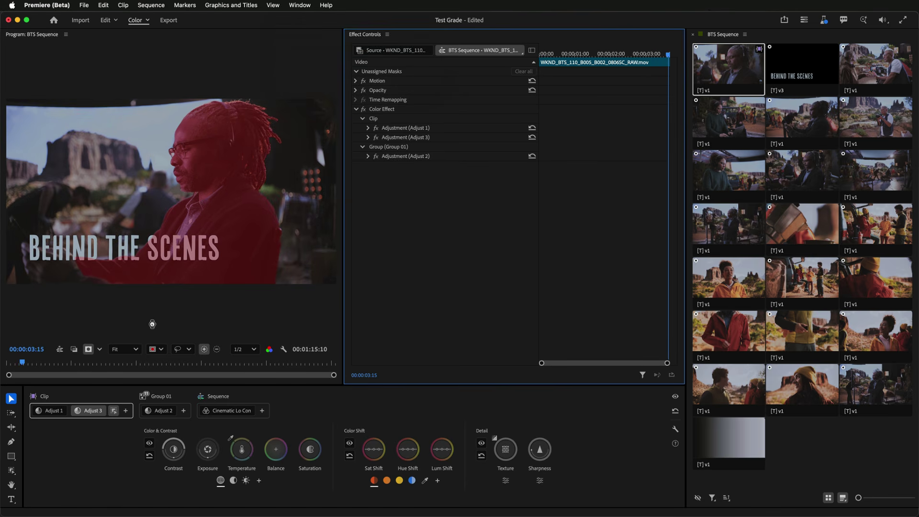
- Widen the program monitor, limit it to the selected clip and scrub back to the clip's start to check the tracked mask
drag(343, 310, 542, 329)
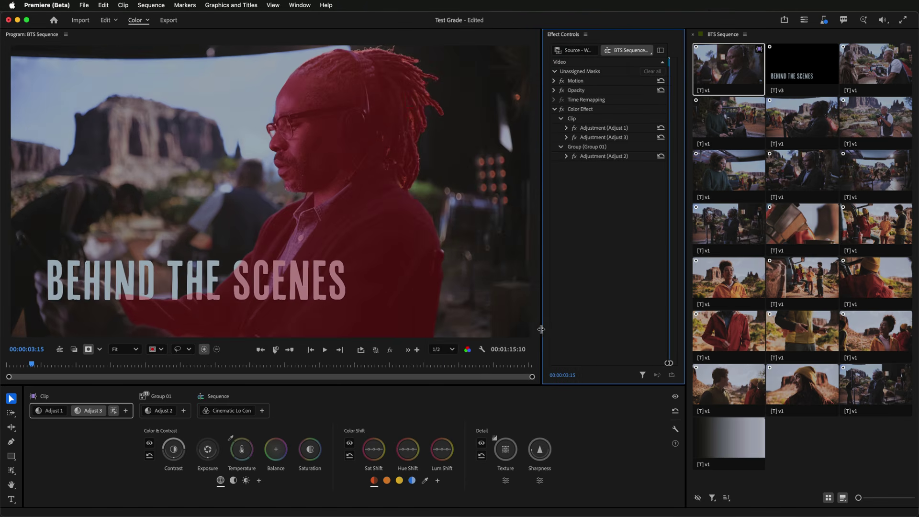
click(60, 349)
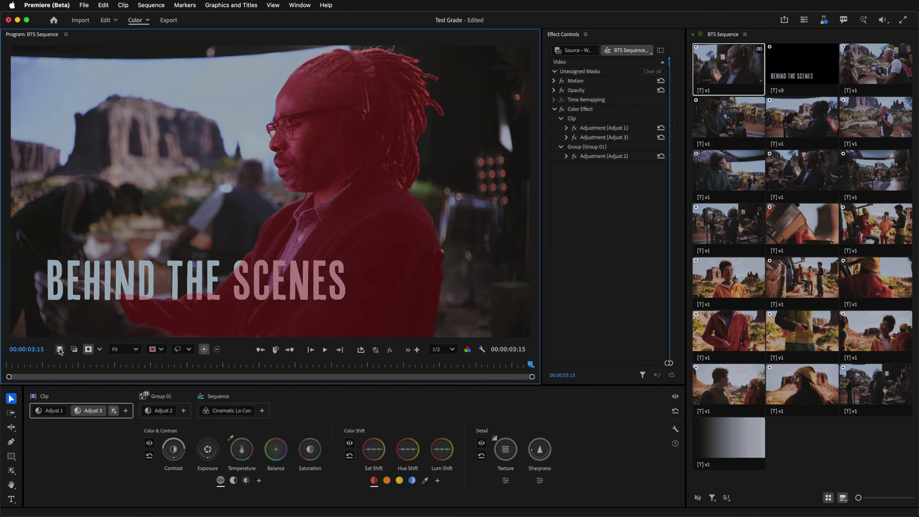
drag(504, 367, 10, 367)
- Increase the contrast and warm the temperature of the masked man in the clip-level Adjust 3
click(174, 449)
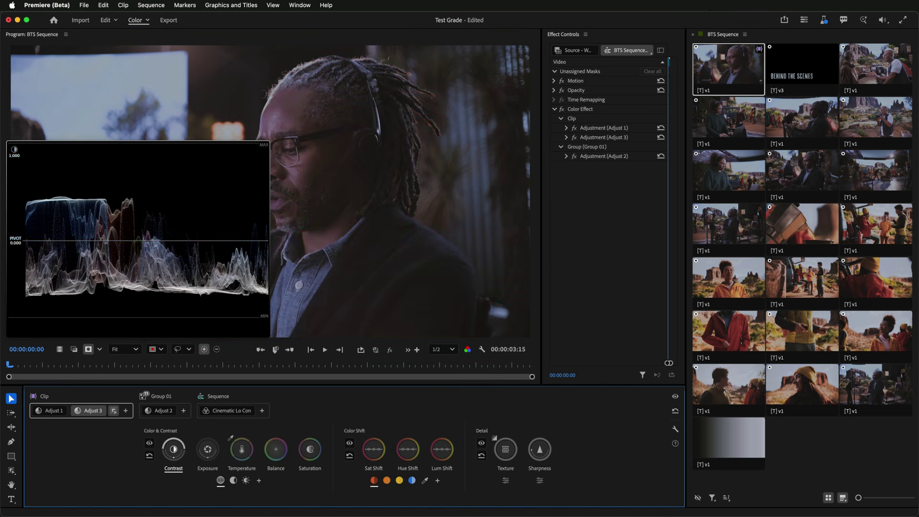
mouse_move(173, 449)
mouse_down()
mouse_move(179, 461)
mouse_move(173, 450)
mouse_up()
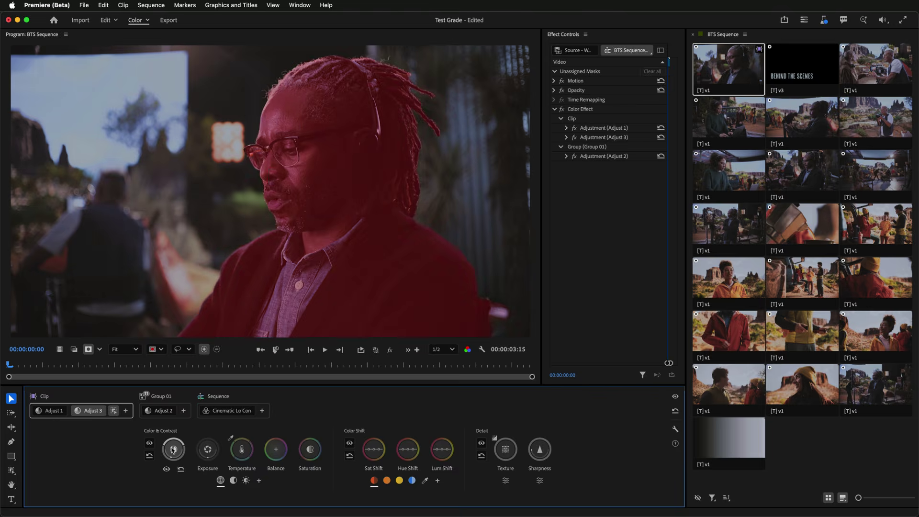
click(242, 449)
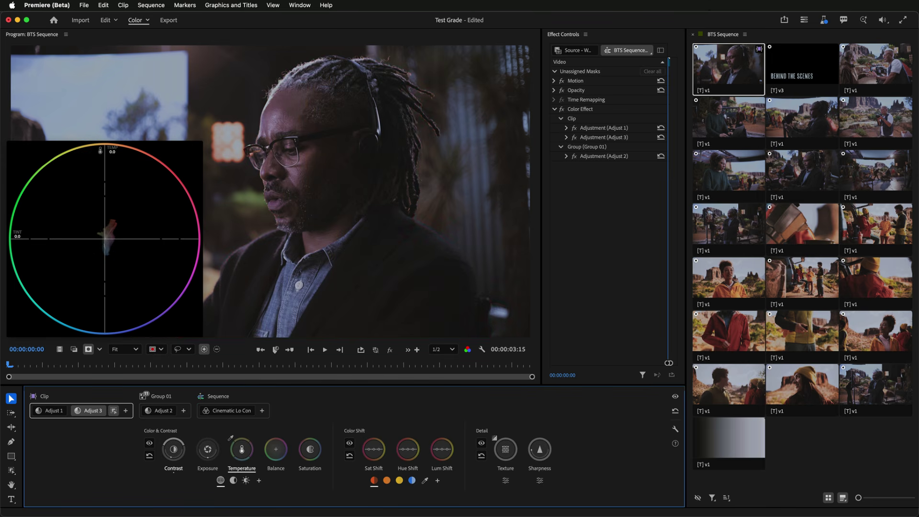
drag(242, 449, 248, 446)
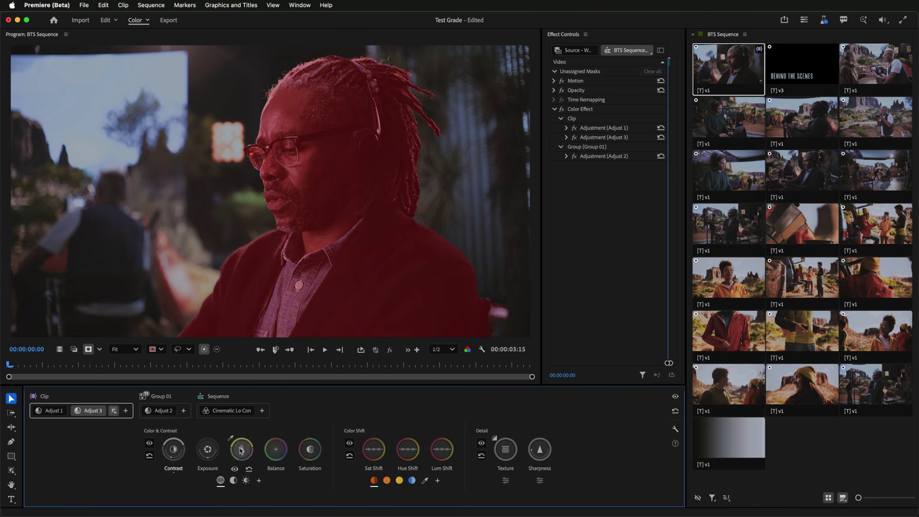
- Hide the red mask overlay of Adjust 3 and play through the first clip to review the masked grade
click(86, 412)
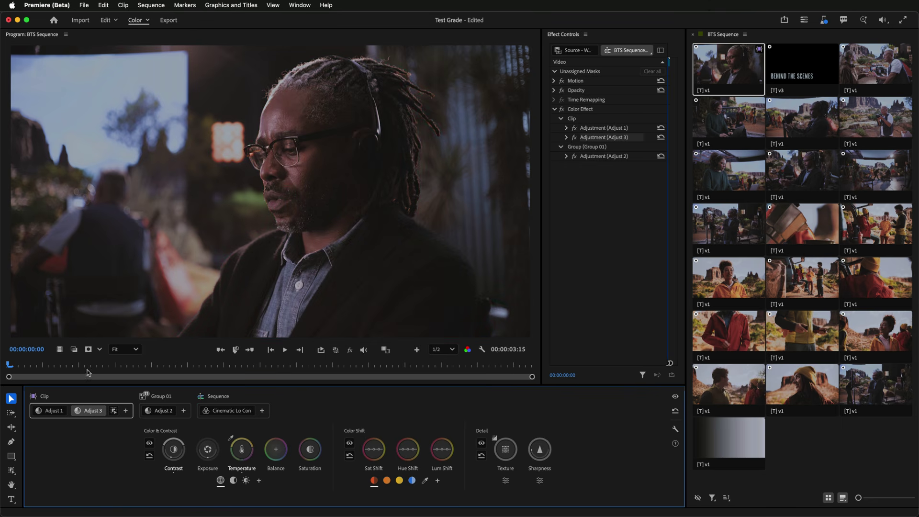
click(36, 367)
key(space)
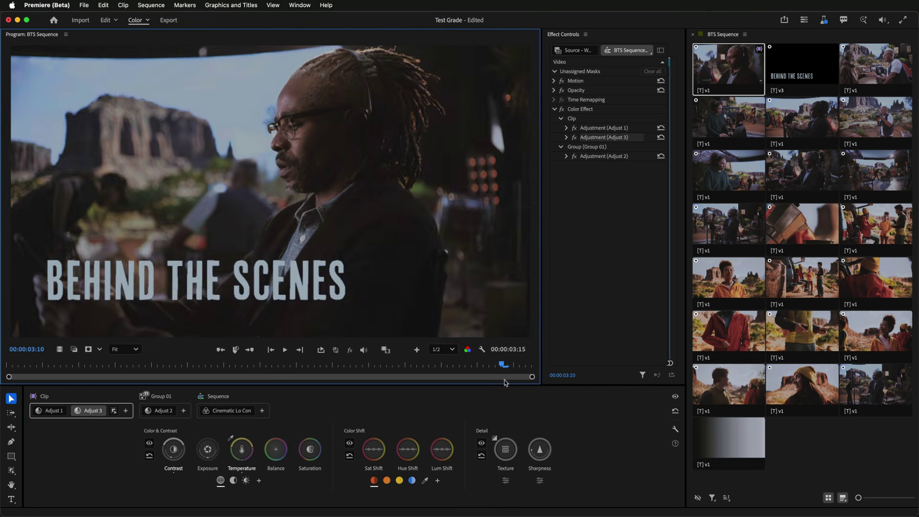
click(17, 363)
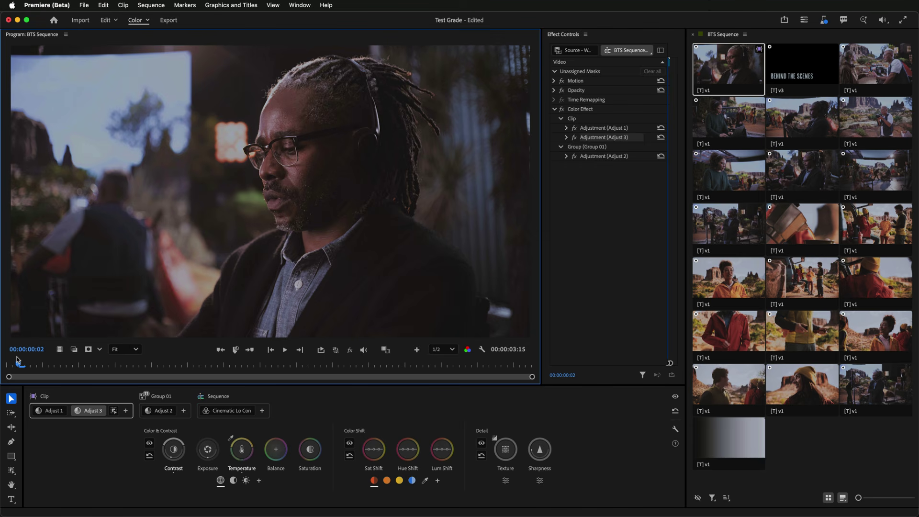